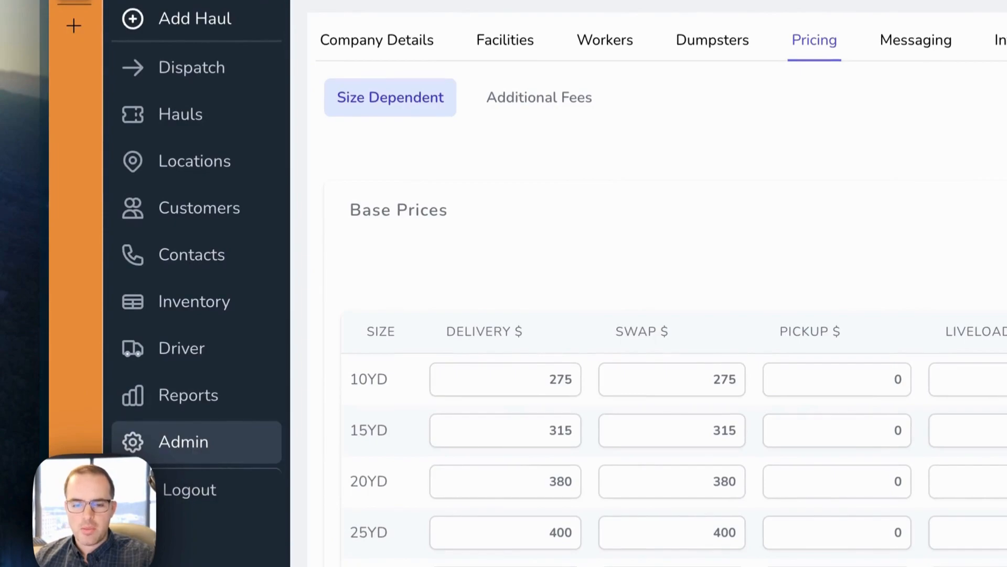
Step: Open the Admin Company Details page, then go back to the Pricing settings
click(184, 442)
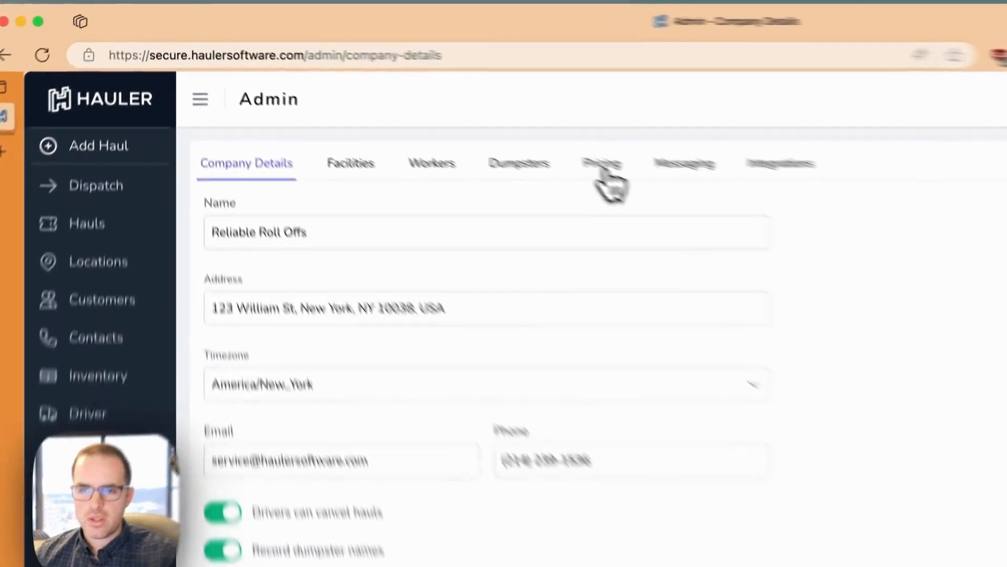
click(428, 102)
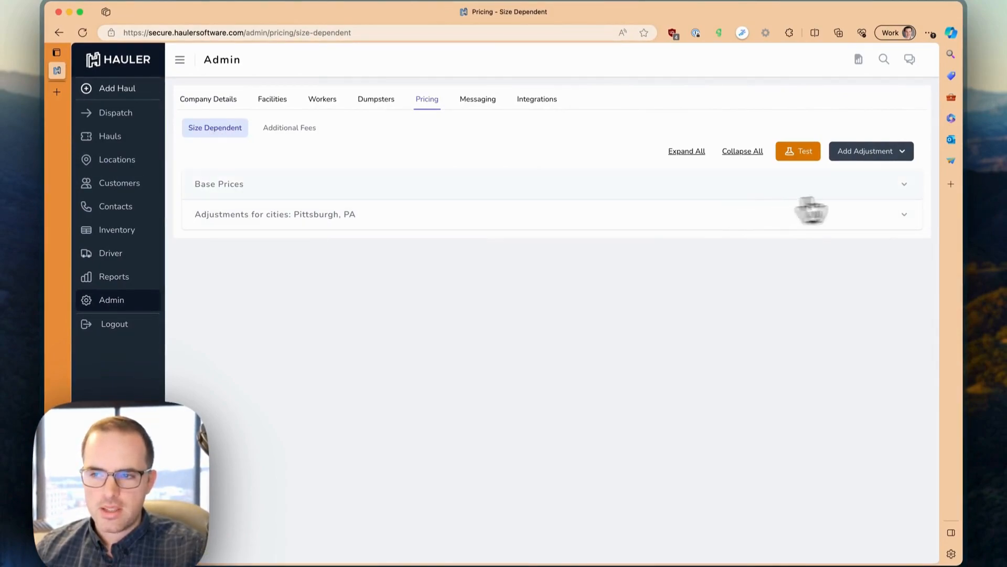
Step: Expand the Base Prices table and point out the 10YD Delivery price
click(905, 184)
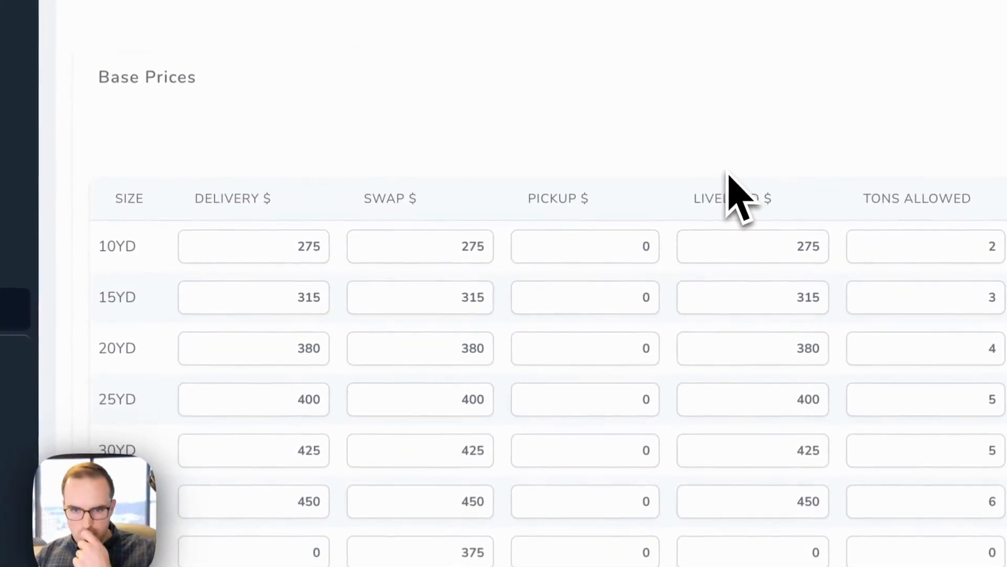
click(298, 244)
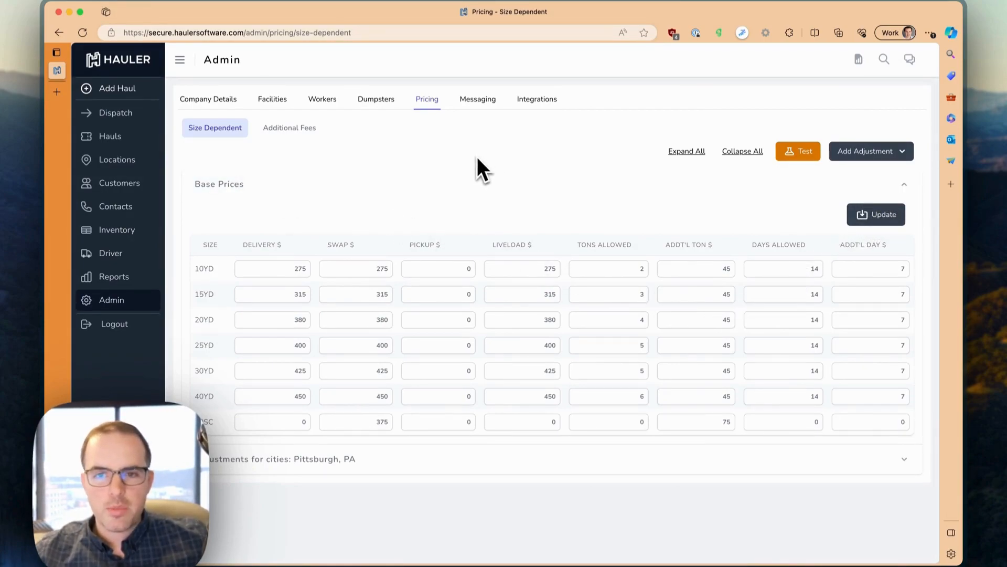
Step: Show the Additional Fees list with Tires, Overloaded, Blocked, Late Payment and CRT TVs
click(290, 129)
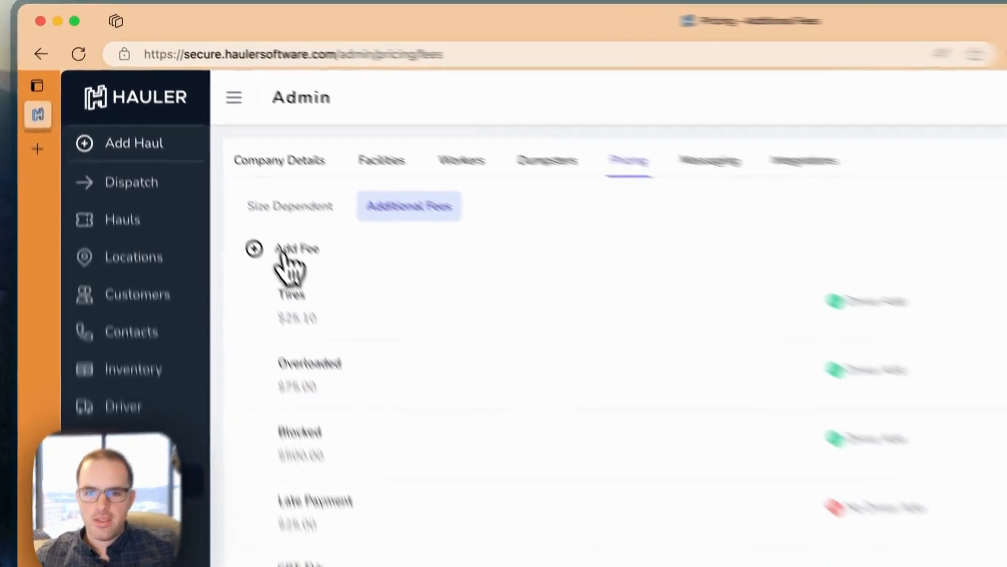
Step: Start a new fee named Paint Cans priced at 50 with Driver Add switched on
click(286, 251)
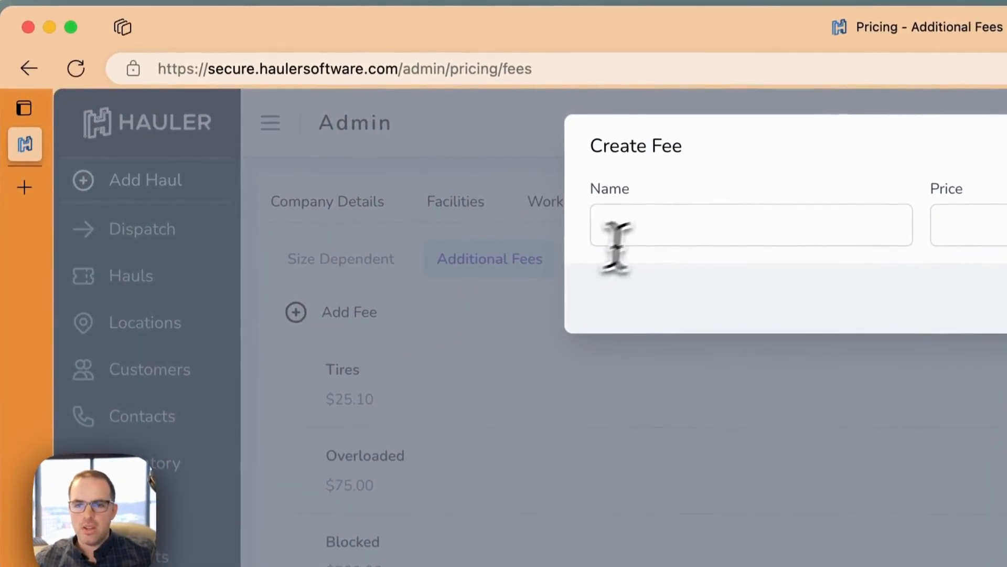
click(561, 171)
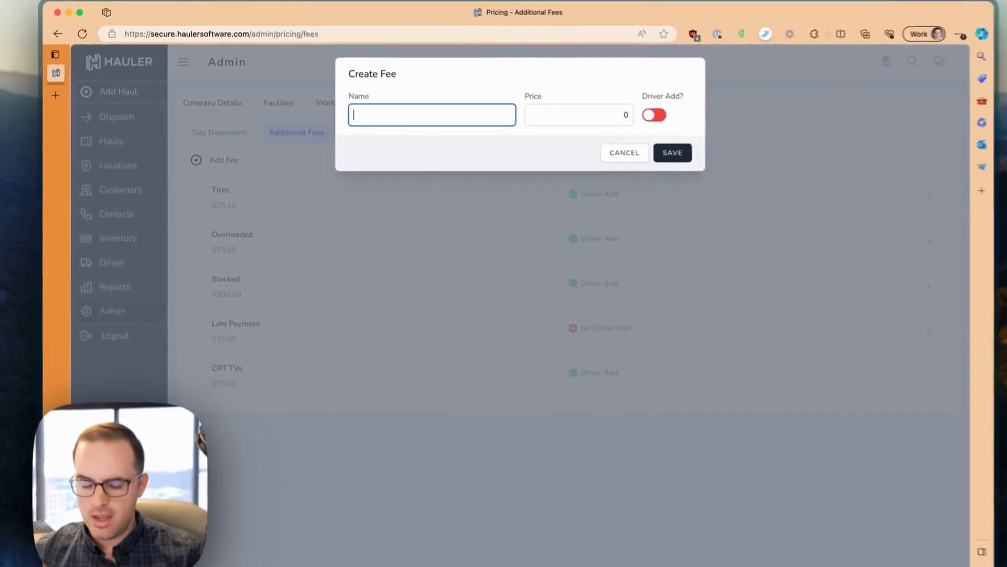
text(Paint Cans)
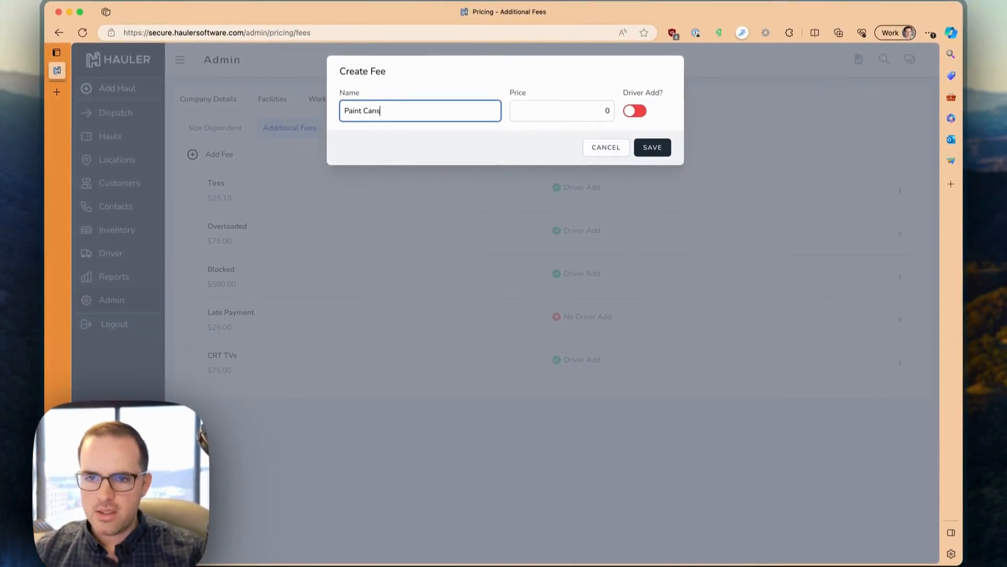
key(Tab)
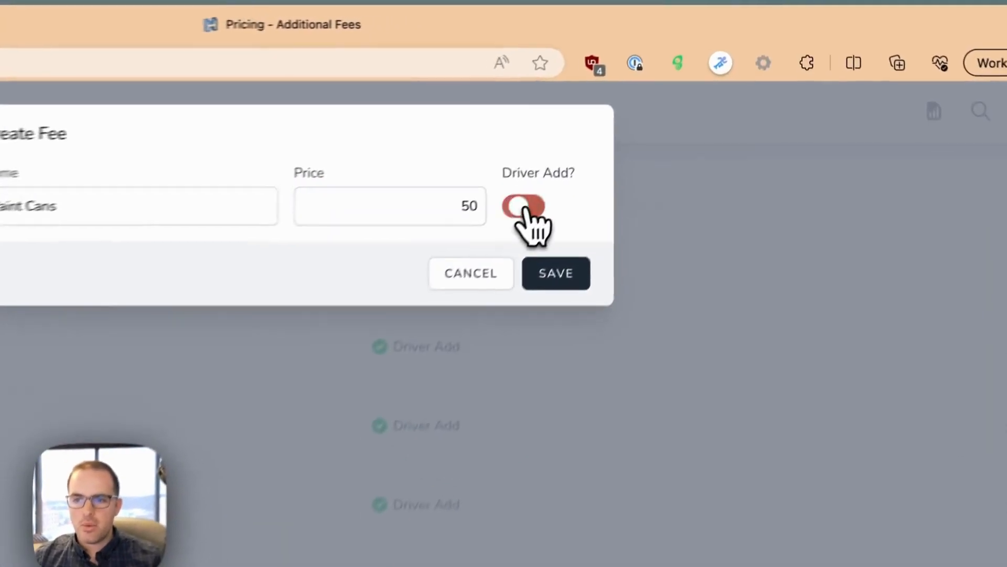
click(523, 206)
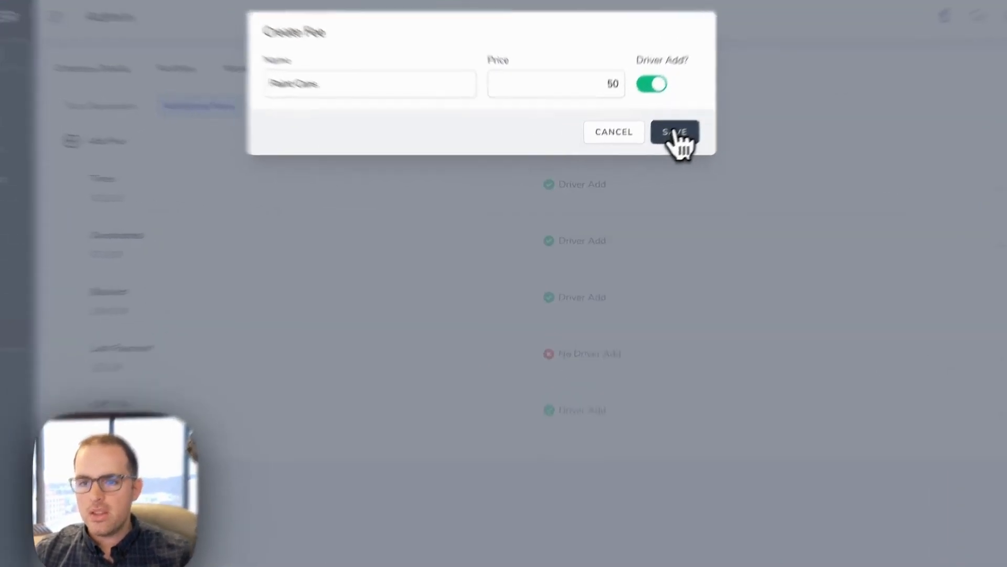
Step: Save the Paint Cans $50.00 fee, then return to Size Dependent with Base Prices expanded
click(652, 148)
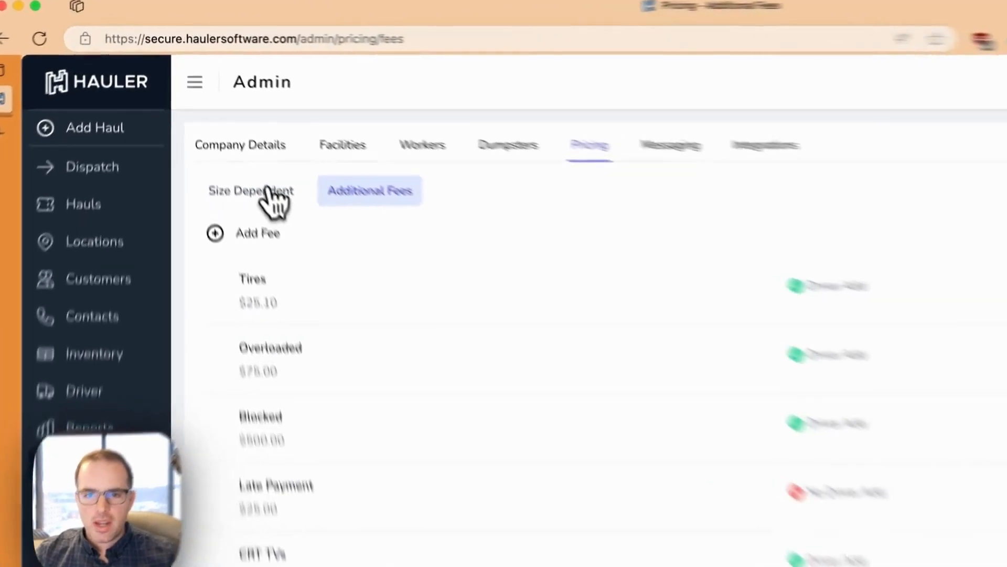
click(217, 127)
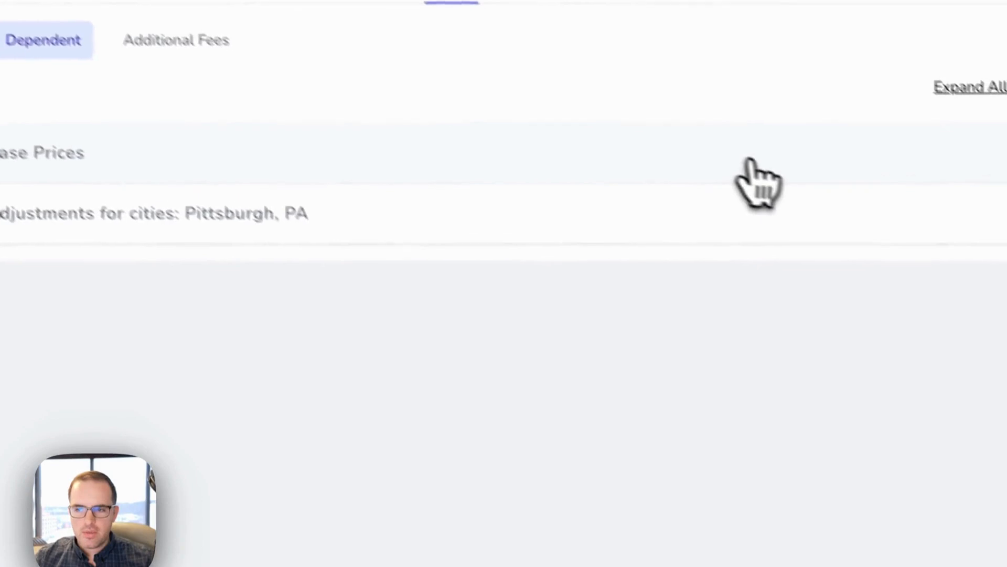
click(749, 160)
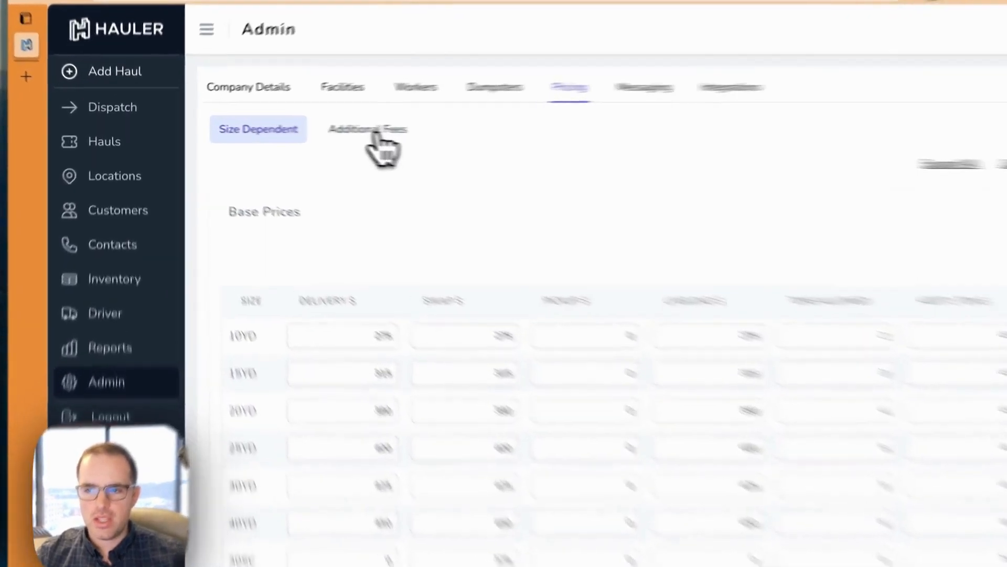
click(371, 138)
click(263, 131)
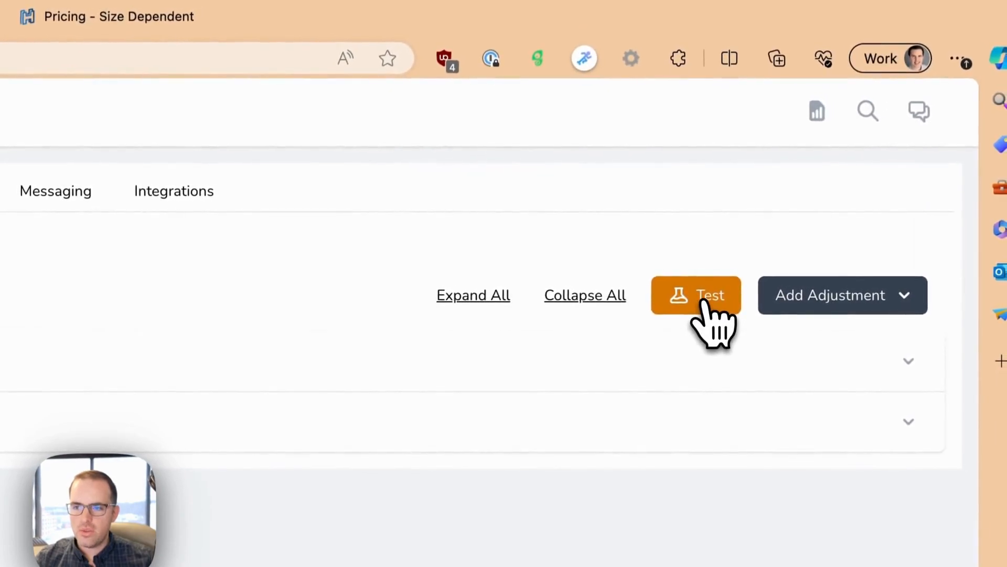
Step: In the pricing test calculator, set the job type to Delivery and size to 20YD
click(703, 303)
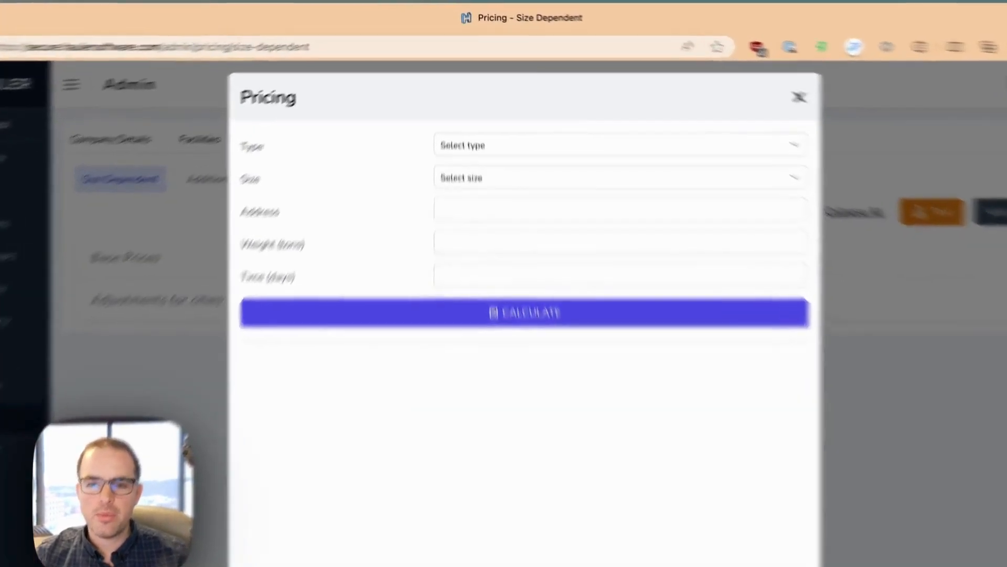
click(491, 103)
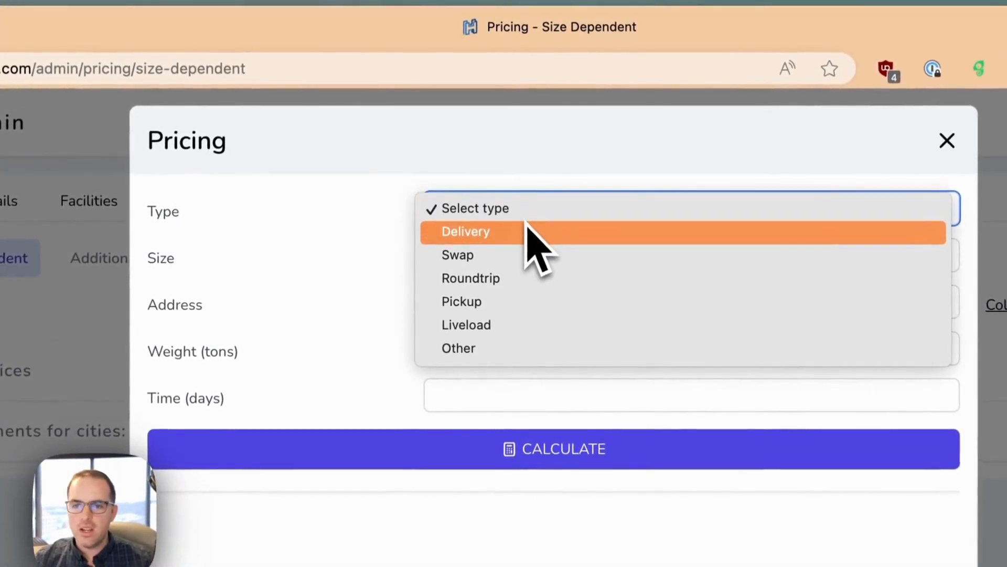
click(525, 234)
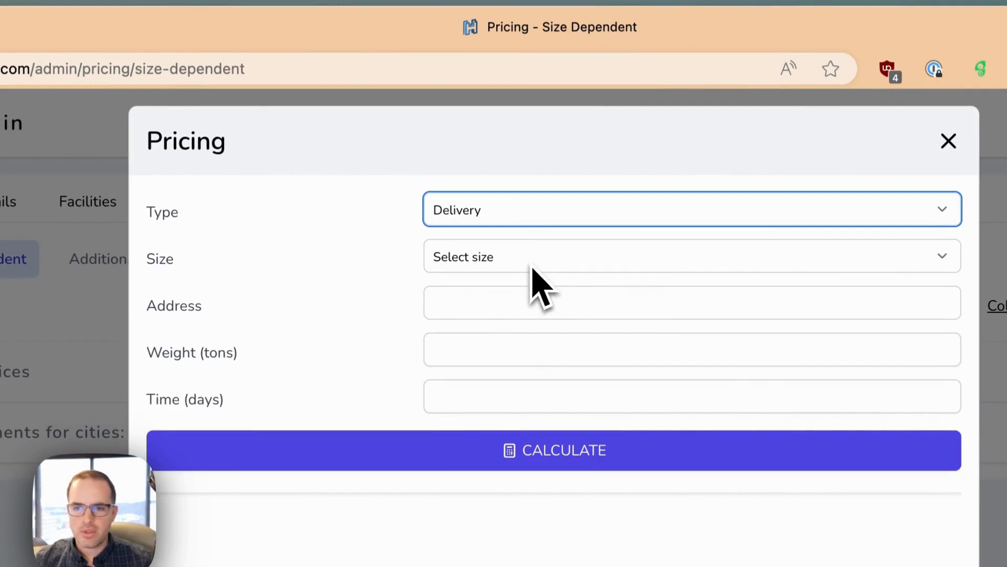
click(531, 265)
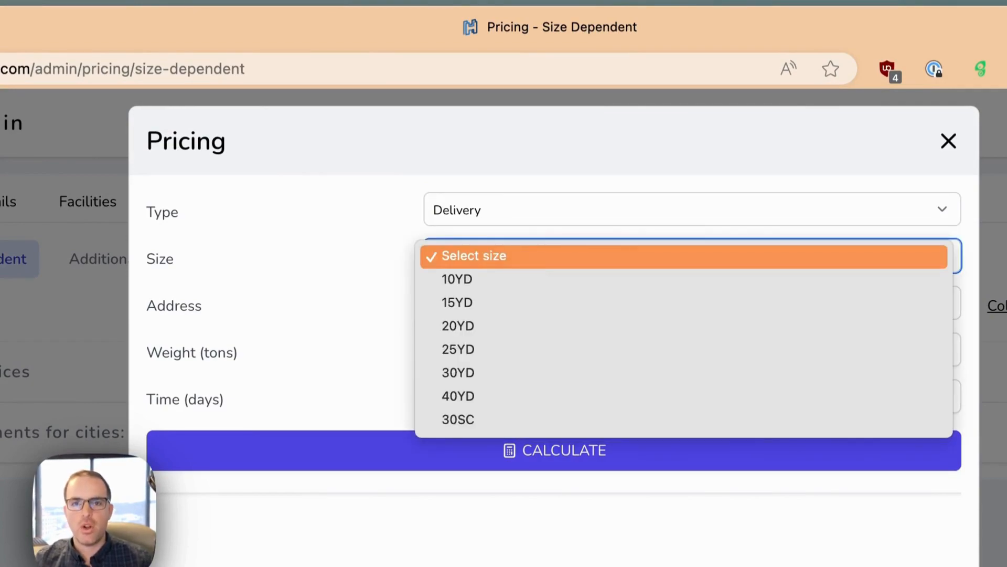
click(494, 323)
click(476, 291)
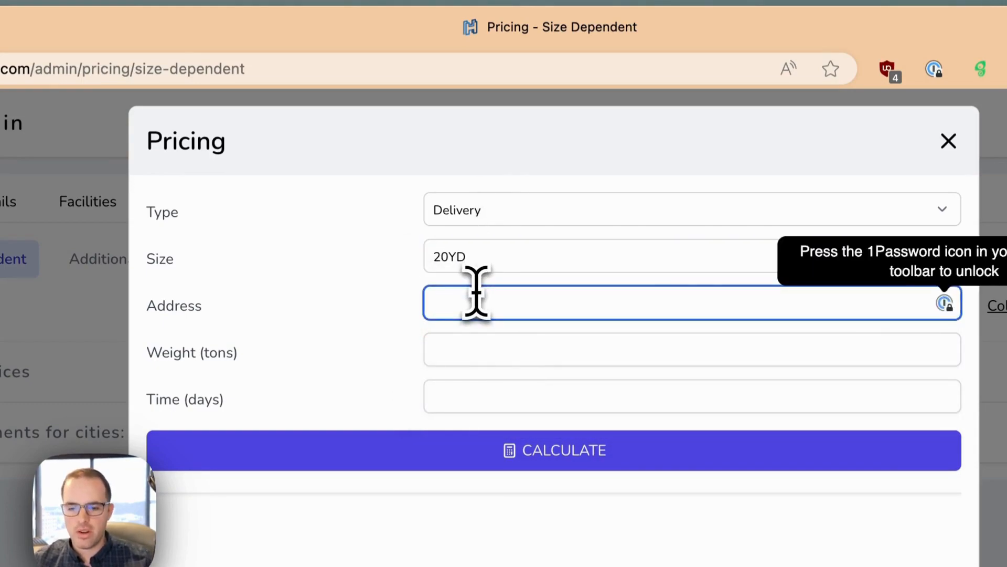
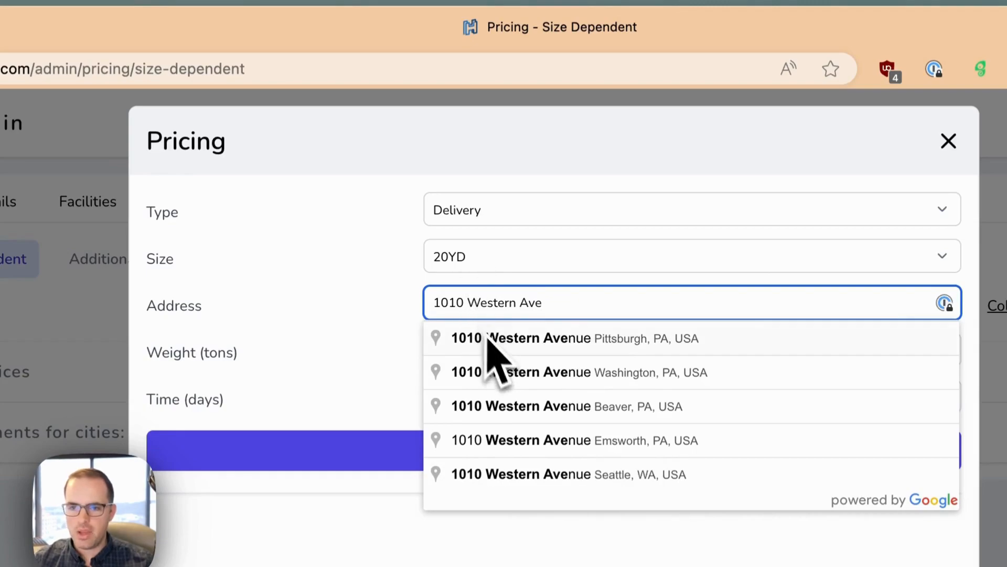
click(517, 338)
click(522, 350)
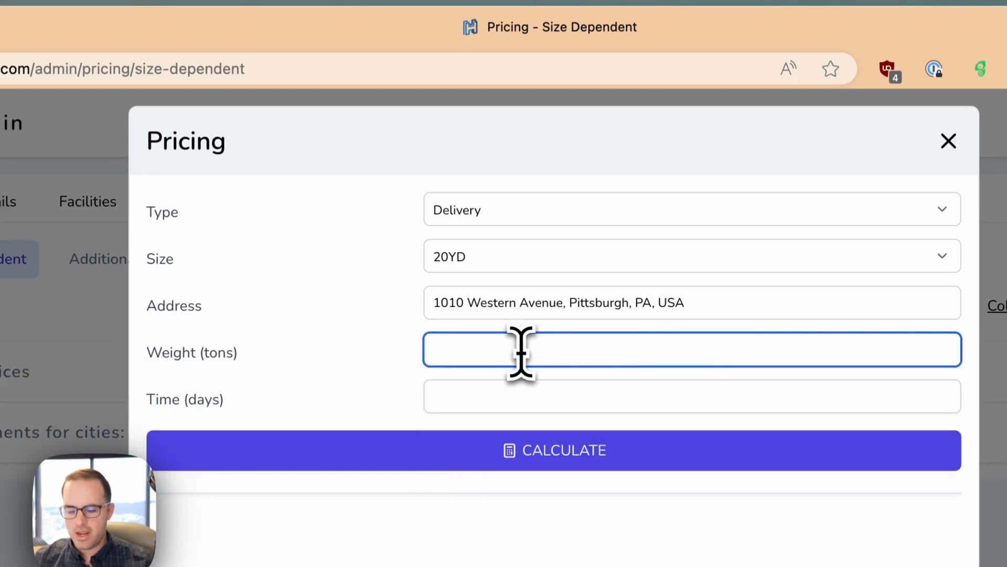
text(5.20)
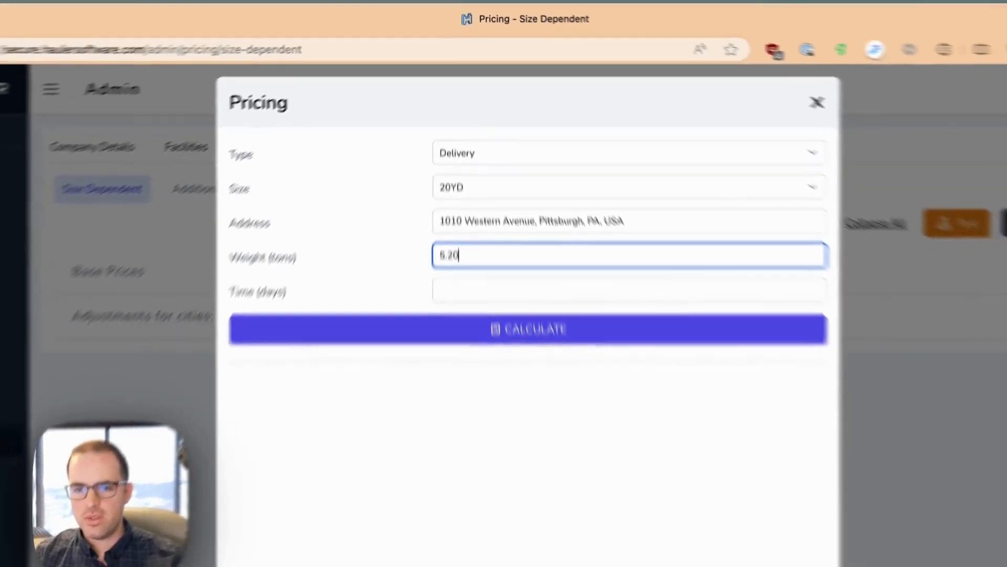
key(Tab)
text(28)
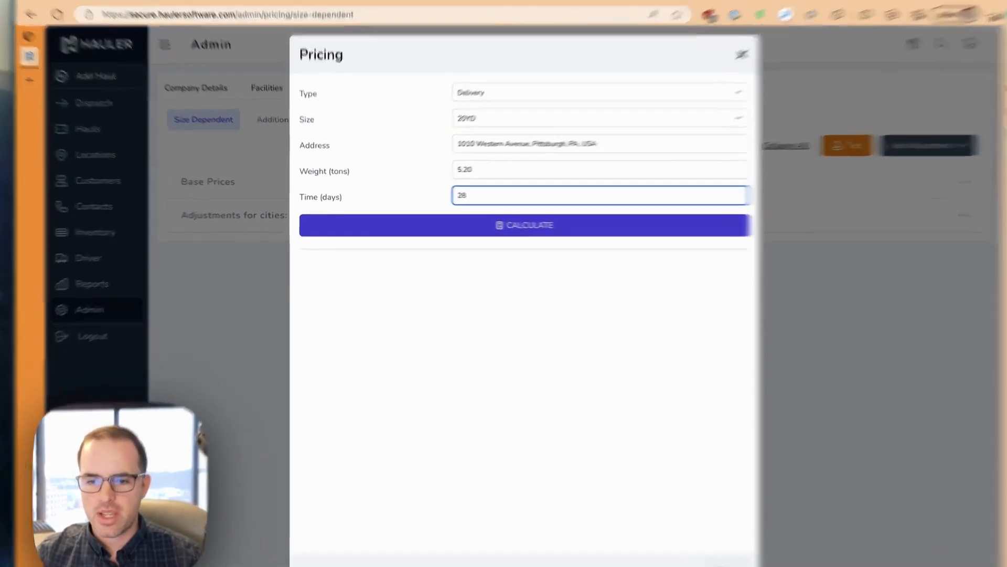
Step: Calculate the quote and highlight the 380.00 base price and 20.00 city charge
click(420, 224)
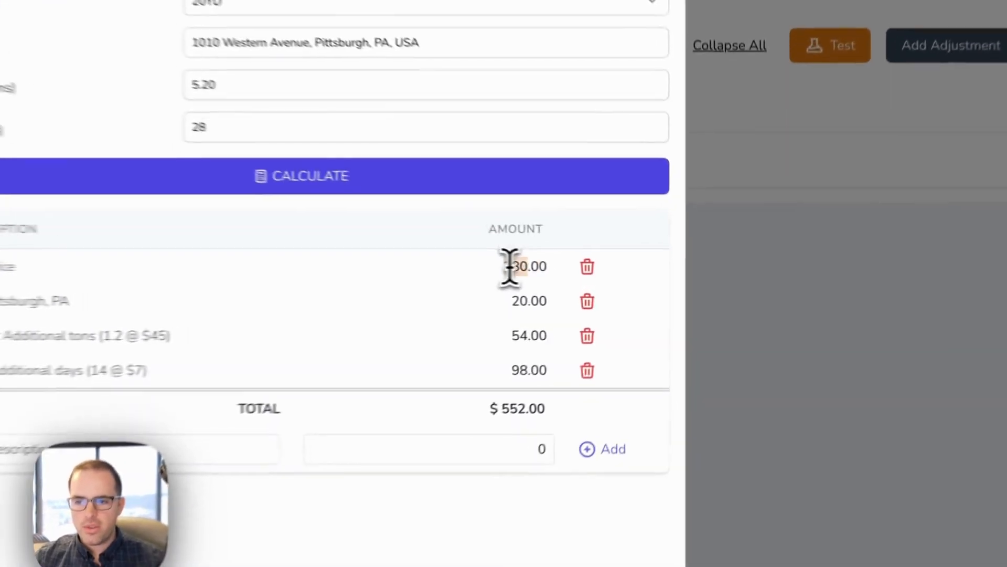
double_click(624, 273)
click(627, 287)
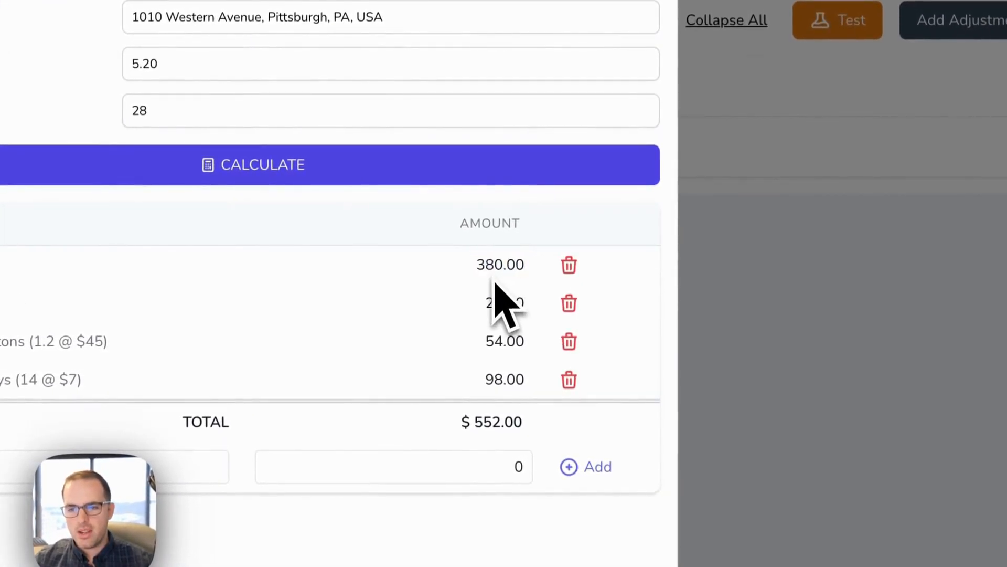
double_click(504, 302)
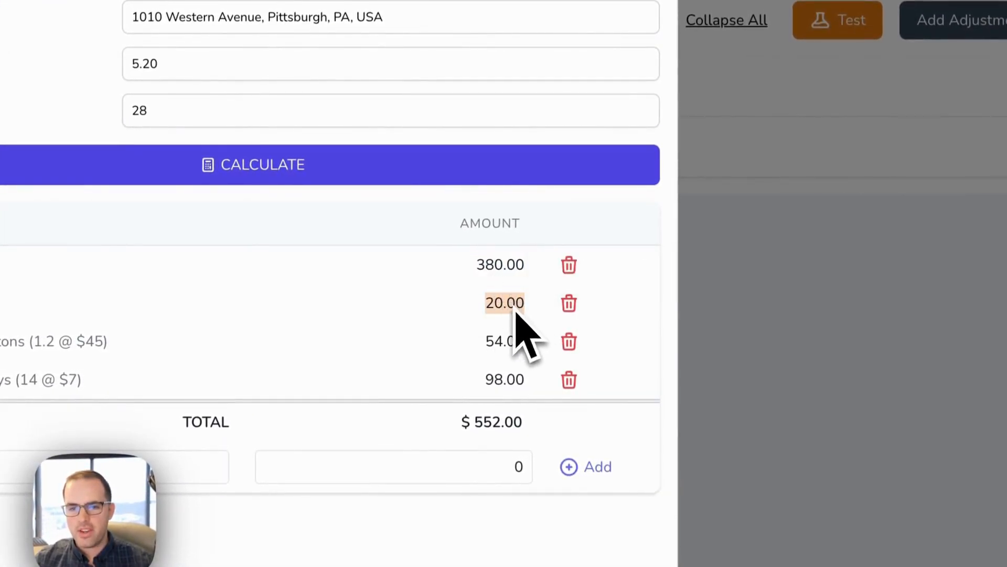
click(518, 322)
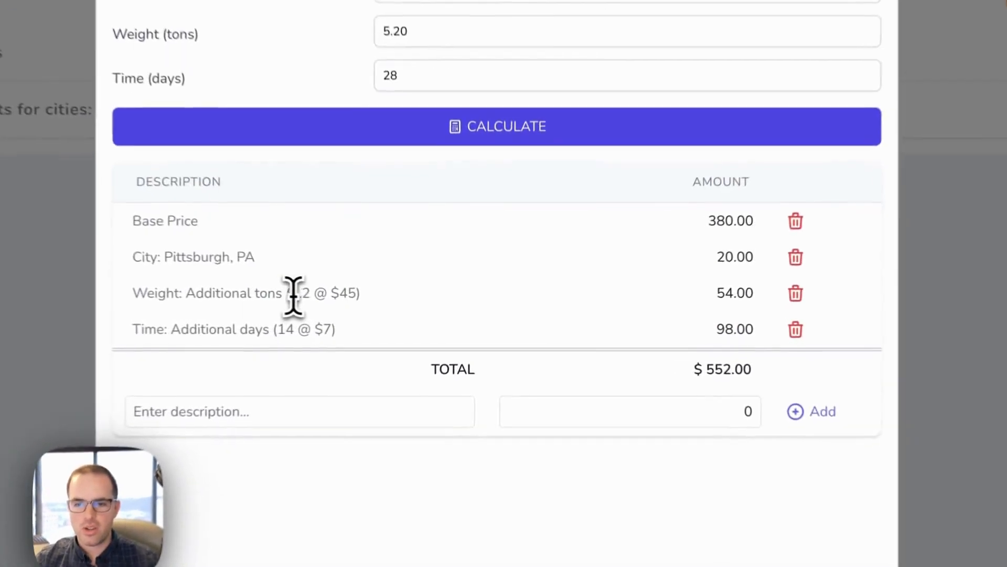
Step: Highlight the 1.2 extra tons, the 14 extra days and the $7 daily rate
drag(397, 313, 406, 313)
drag(298, 292, 315, 308)
click(353, 312)
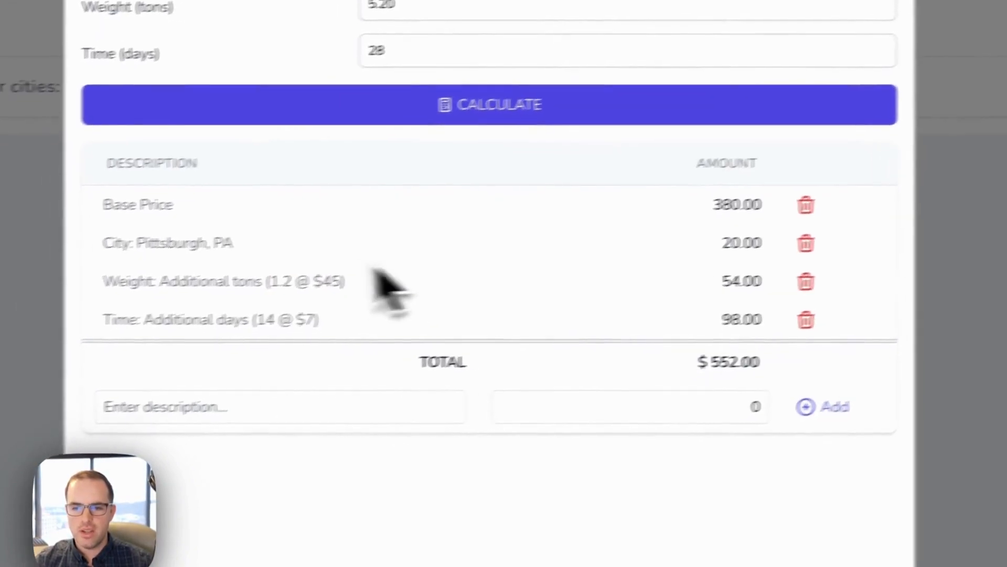
drag(250, 317, 270, 320)
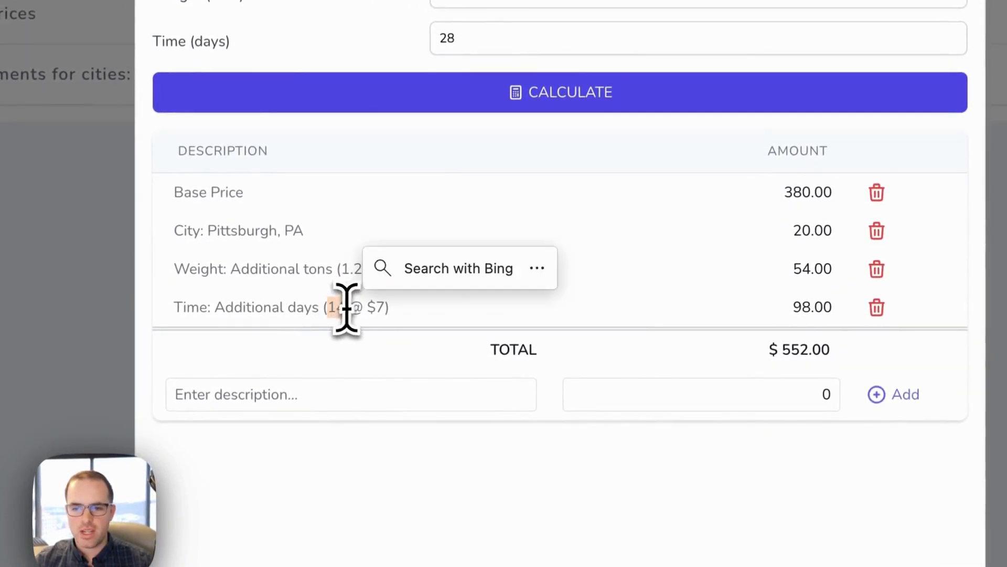
click(382, 314)
drag(378, 311, 393, 314)
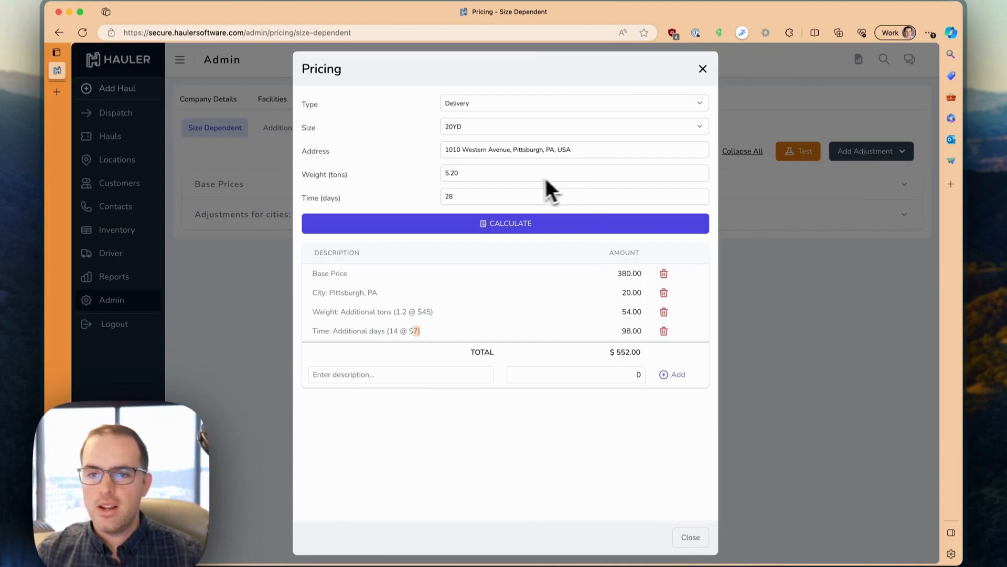
Step: Change the container size to 30YD and recalculate the delivery quote
click(525, 128)
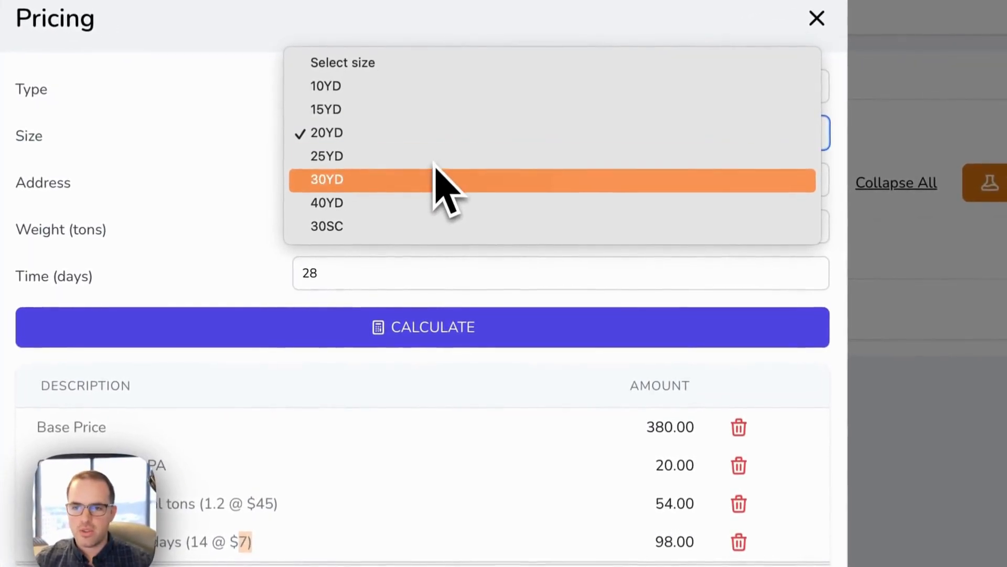
click(426, 179)
click(413, 329)
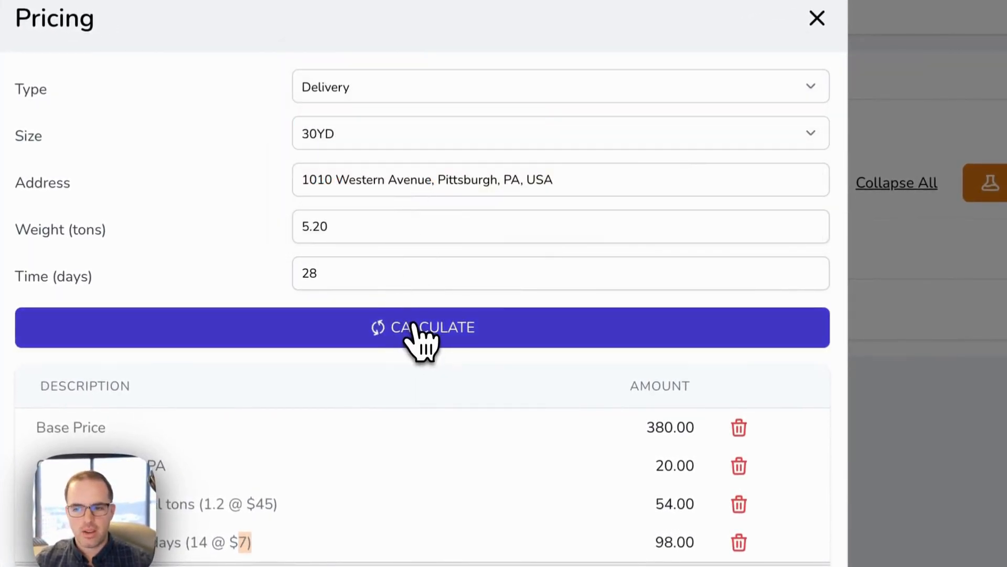